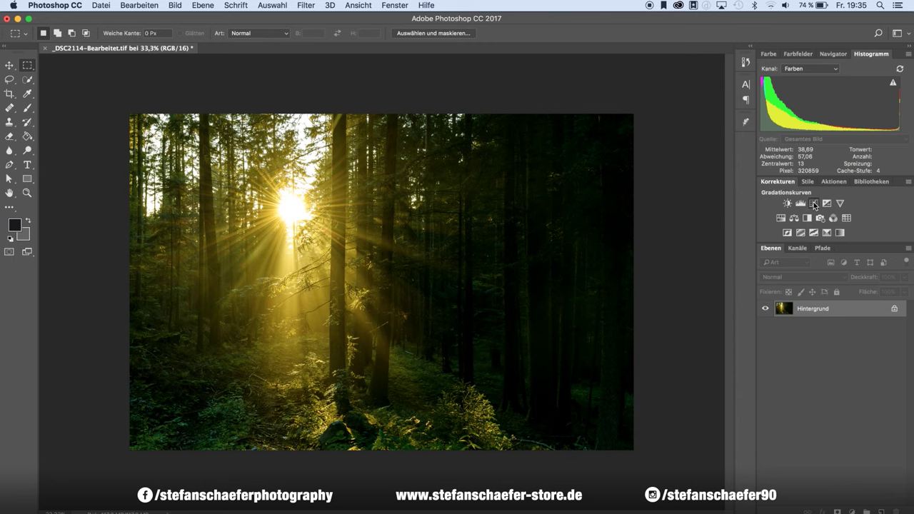
# Add the Curves adjustment layer Kurven 1 and nudge its Properties panel slightly higher
pyautogui.click(813, 203)
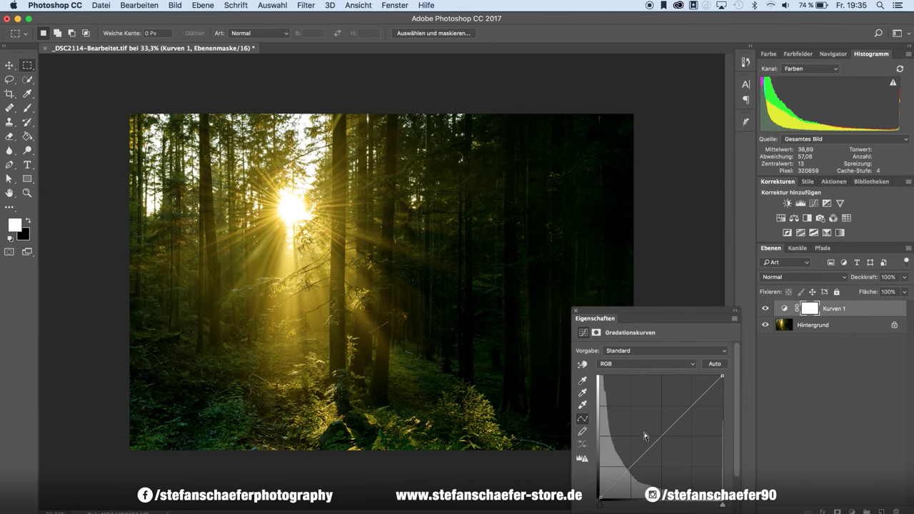
pyautogui.moveTo(686, 308); pyautogui.dragTo(685, 284)
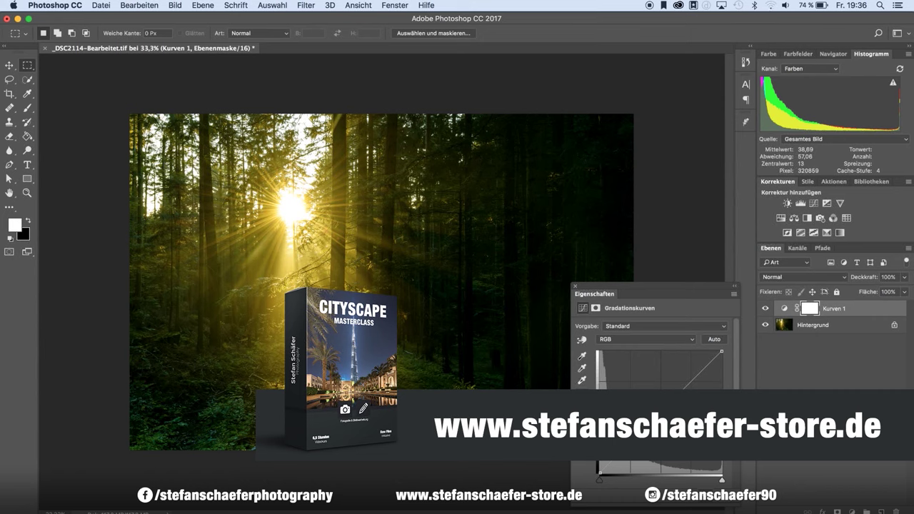
# Lift the RGB curve's black point to fade the shadows, then ease it back slightly
pyautogui.click(600, 470)
pyautogui.moveTo(599, 467); pyautogui.dragTo(597, 448)
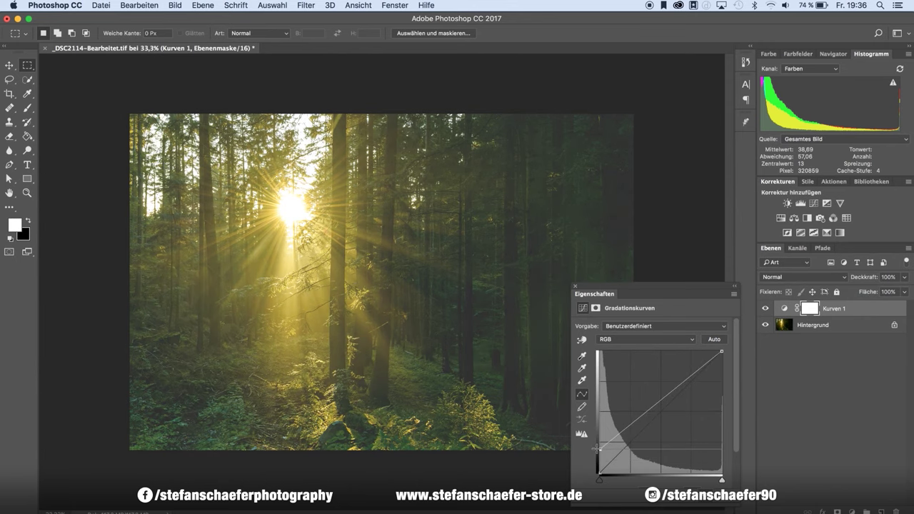
pyautogui.moveTo(596, 448)
pyautogui.mouseDown()
pyautogui.moveTo(591, 351)
pyautogui.moveTo(581, 460)
pyautogui.mouseUp()
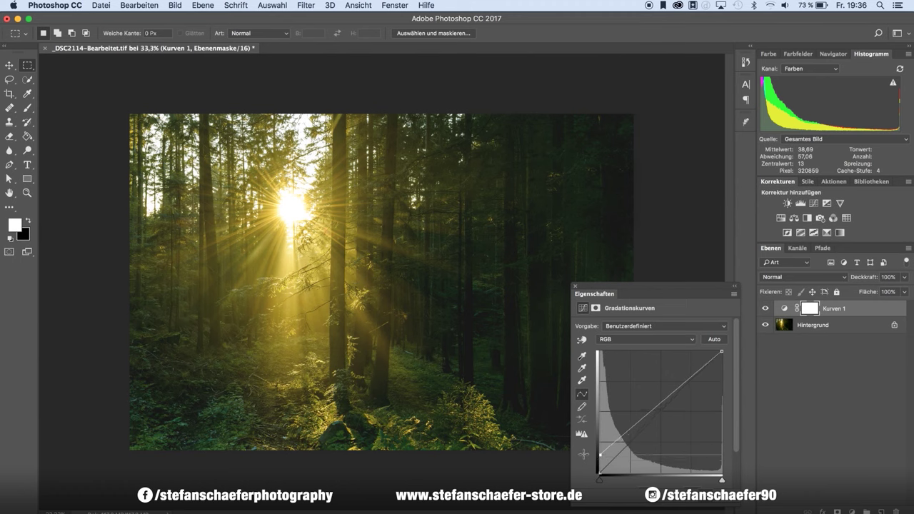
pyautogui.moveTo(580, 462); pyautogui.dragTo(580, 461)
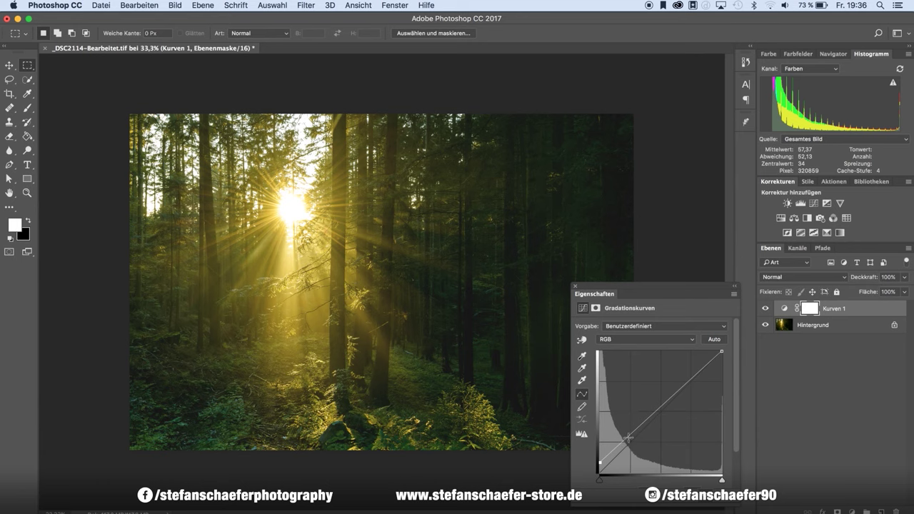
# Add shadow, midtone and highlight points, pulling the shadow point down into an S-curve
pyautogui.moveTo(626, 437); pyautogui.dragTo(628, 442)
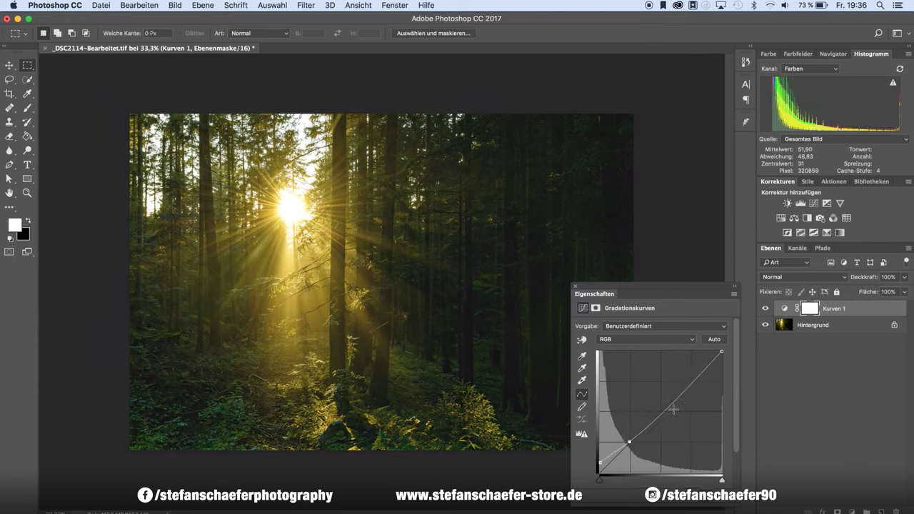
pyautogui.click(661, 411)
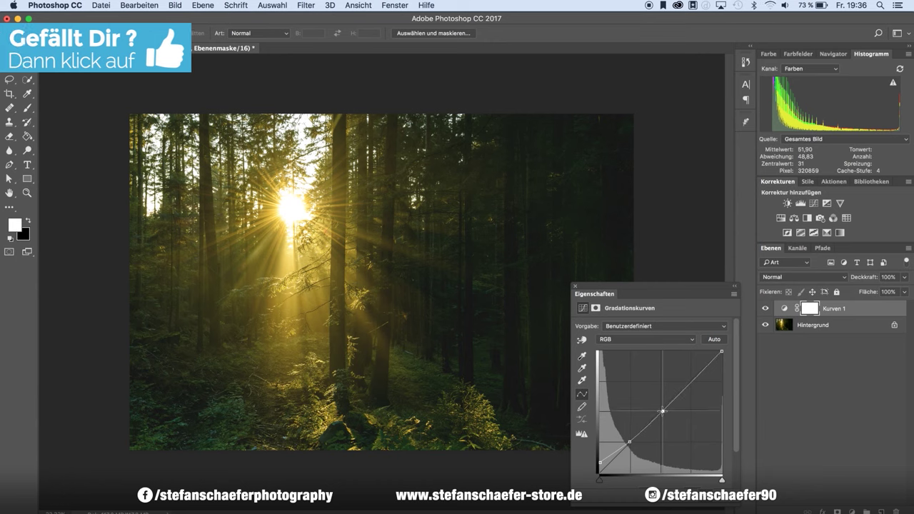
pyautogui.click(692, 379)
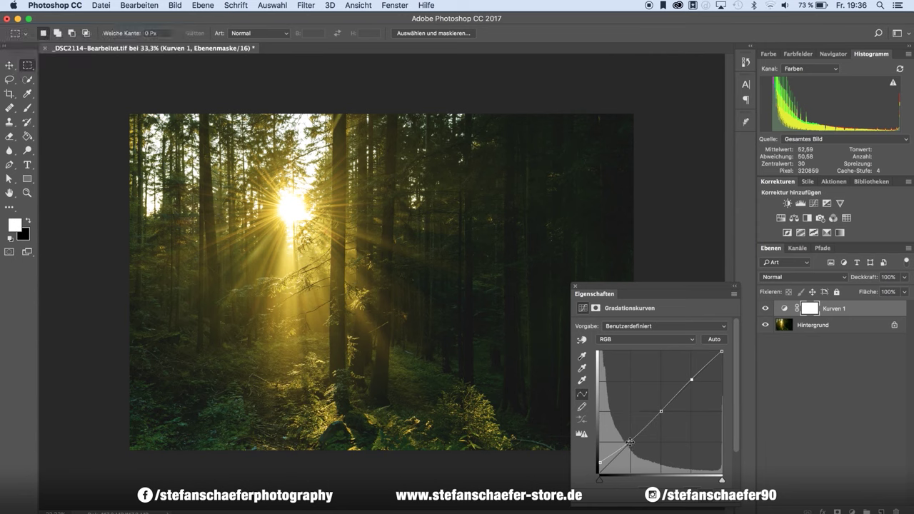
# Pull the lower curve point down further and drop the white endpoint slightly to tame highlights
pyautogui.moveTo(630, 441); pyautogui.dragTo(628, 447)
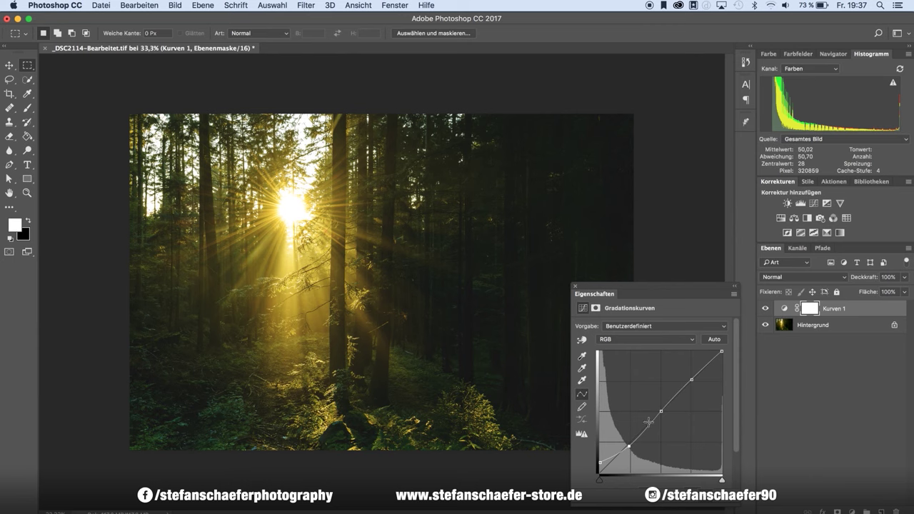
pyautogui.click(599, 461)
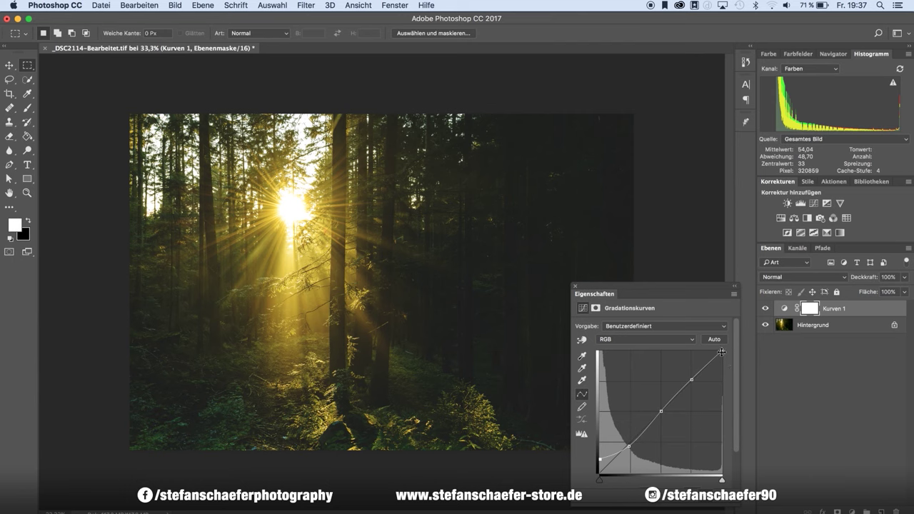
pyautogui.moveTo(721, 352); pyautogui.dragTo(691, 376)
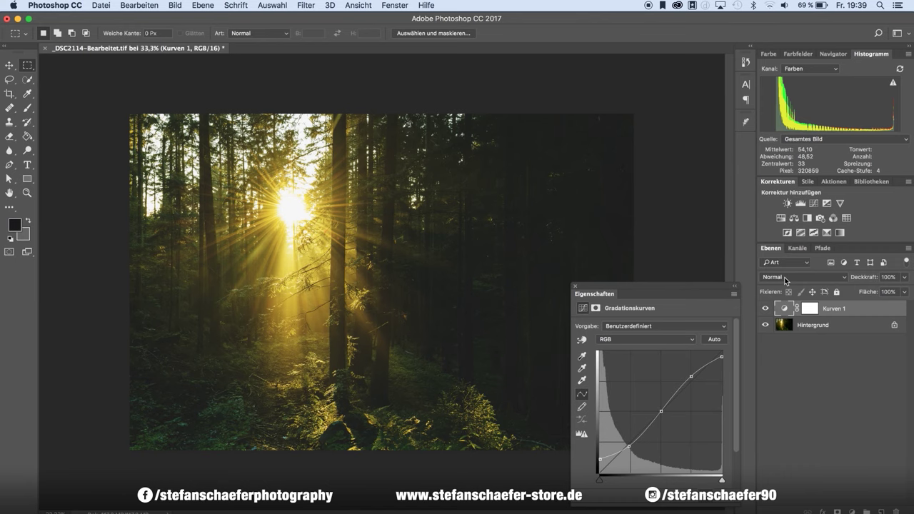
# Try Luminanz blending on Kurven 1, then set it back to Normal
pyautogui.click(784, 277)
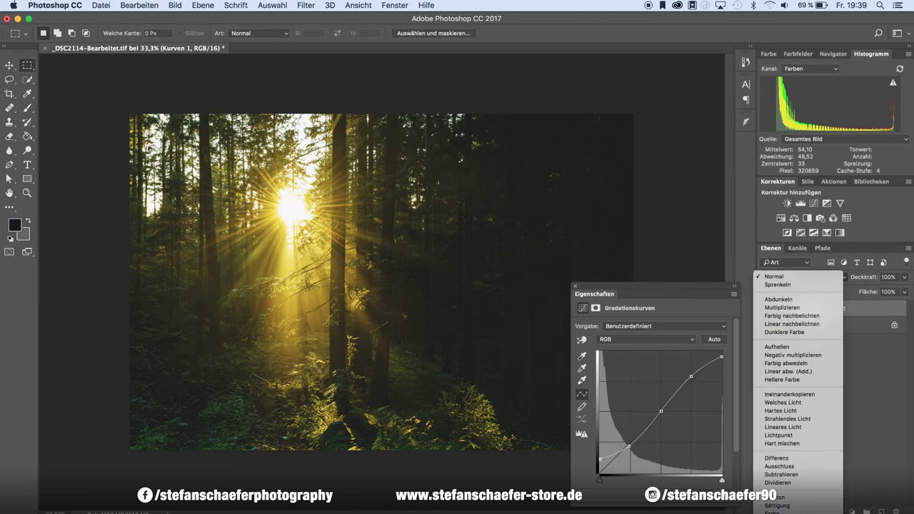
pyautogui.click(778, 510)
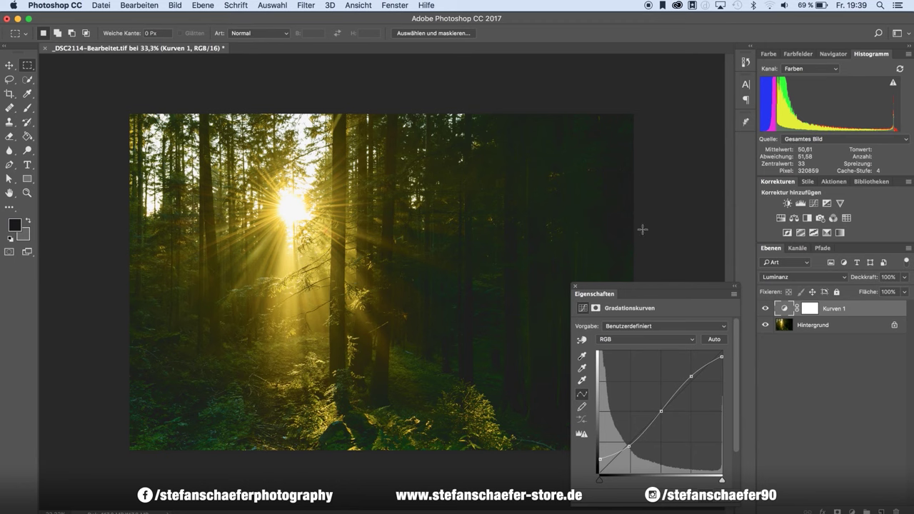
pyautogui.click(792, 283)
pyautogui.click(770, 29)
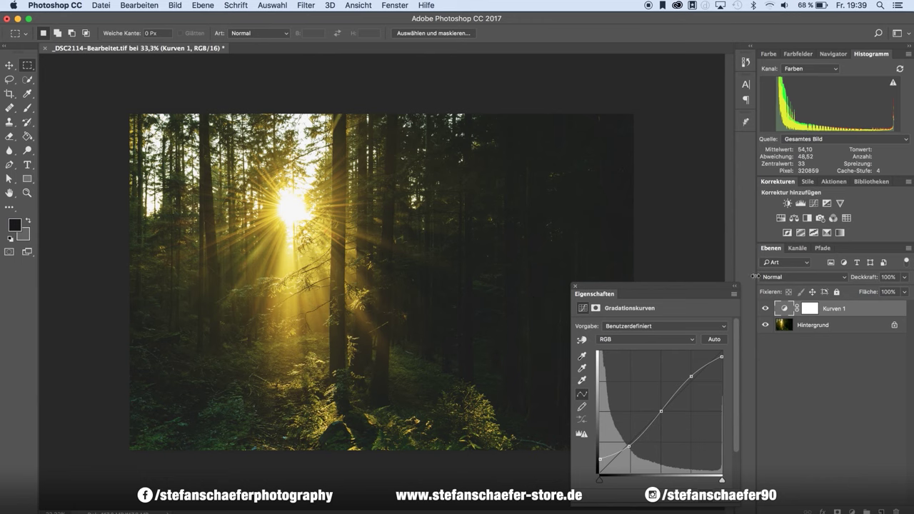
pyautogui.click(772, 278)
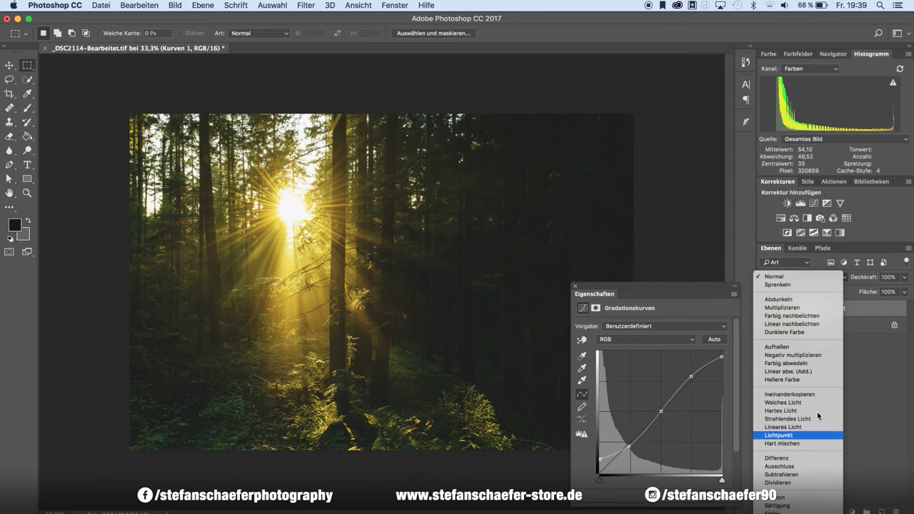
pyautogui.click(866, 365)
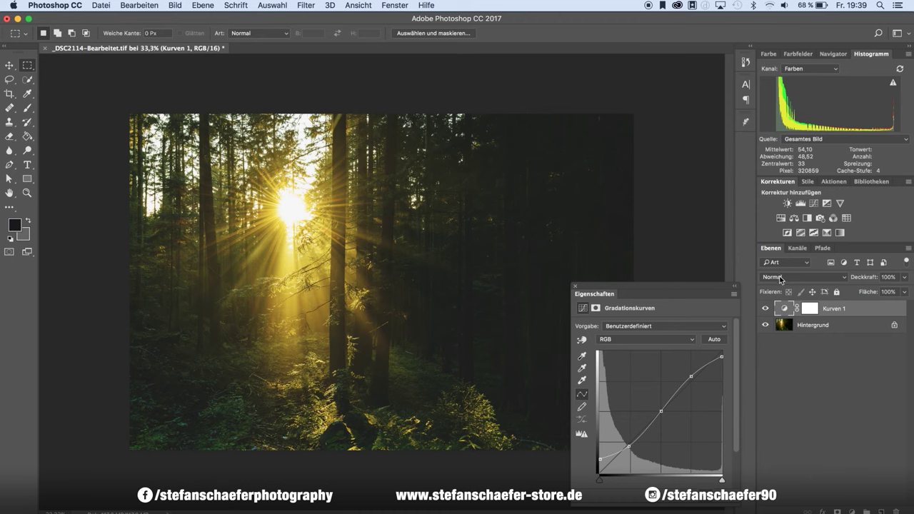
pyautogui.click(629, 339)
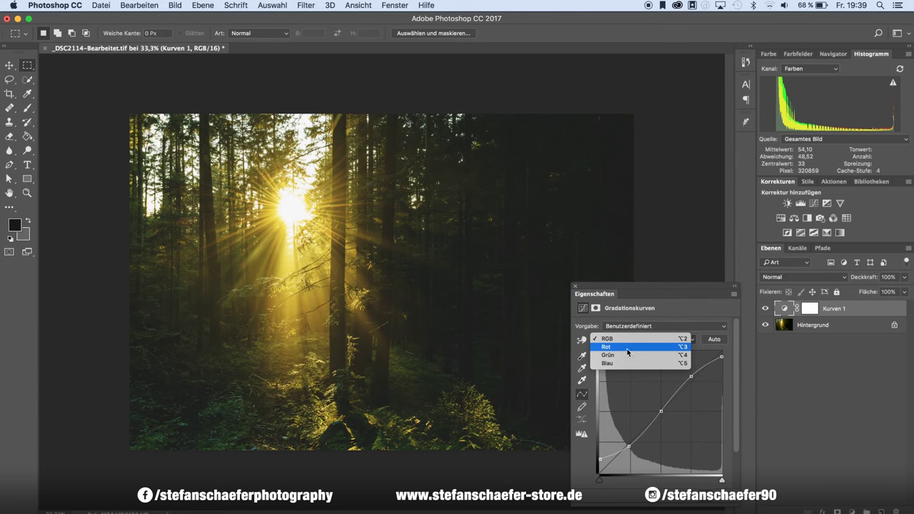
# Lift the Rot channel midtones and dip the Blau channel curve to warm the forest
pyautogui.click(628, 347)
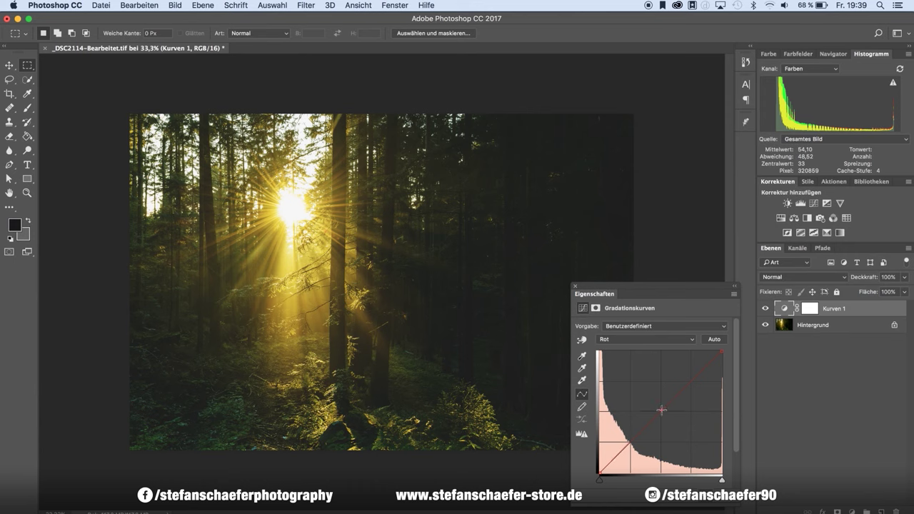
pyautogui.moveTo(661, 411); pyautogui.dragTo(661, 408)
pyautogui.click(631, 342)
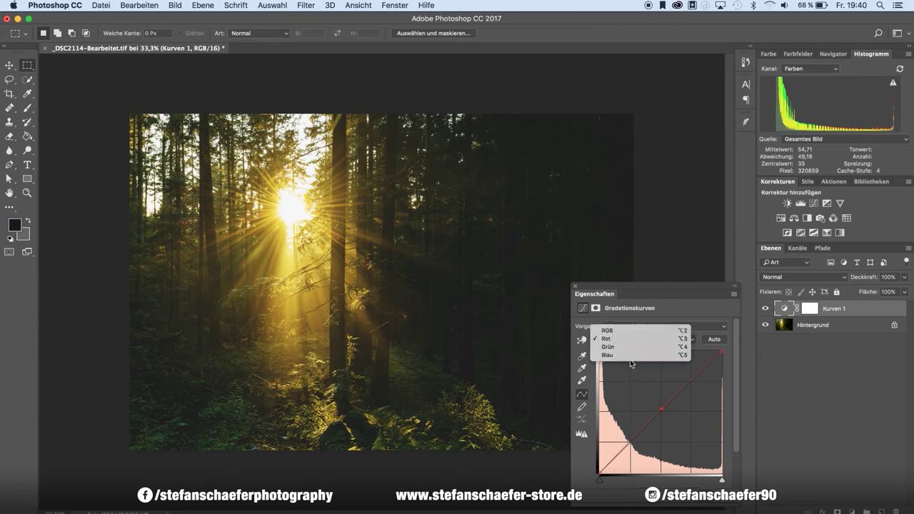
pyautogui.click(630, 356)
pyautogui.moveTo(658, 417); pyautogui.dragTo(672, 427)
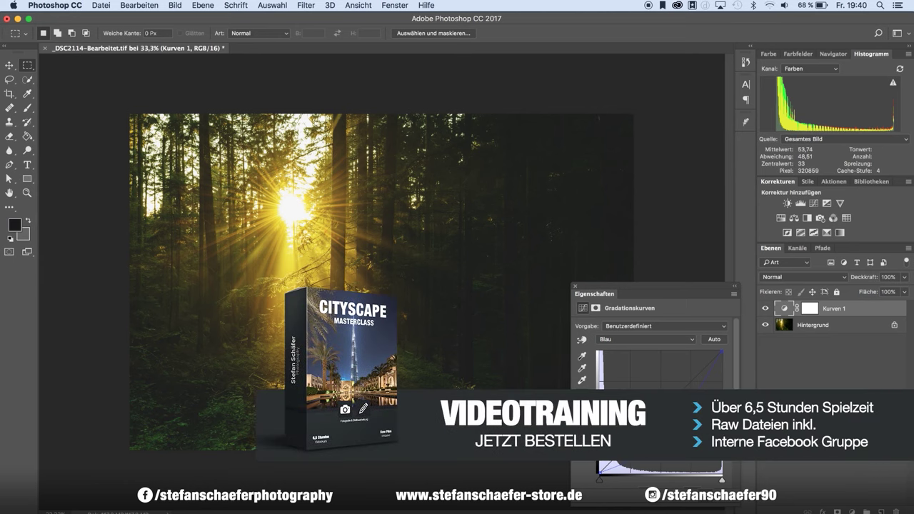
# Close the Curves properties and toggle Kurven 1 off and on twice to compare
pyautogui.click(572, 289)
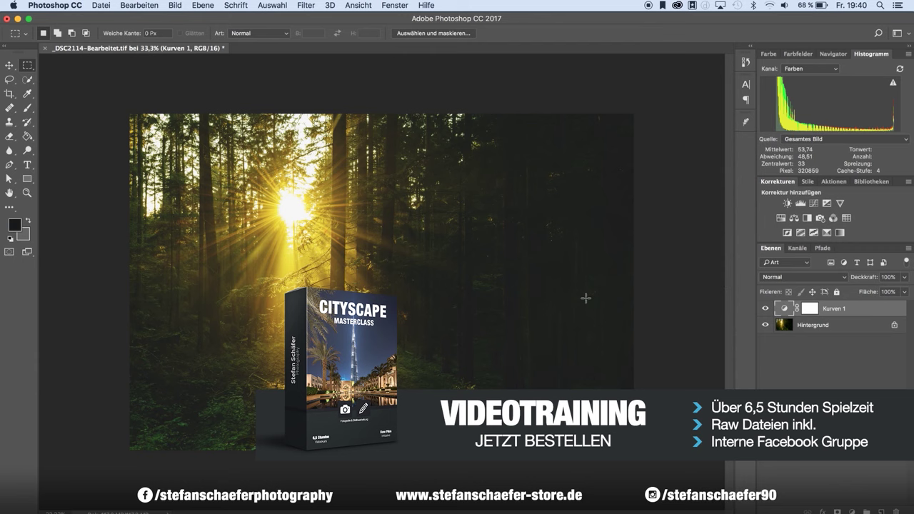
pyautogui.click(765, 309)
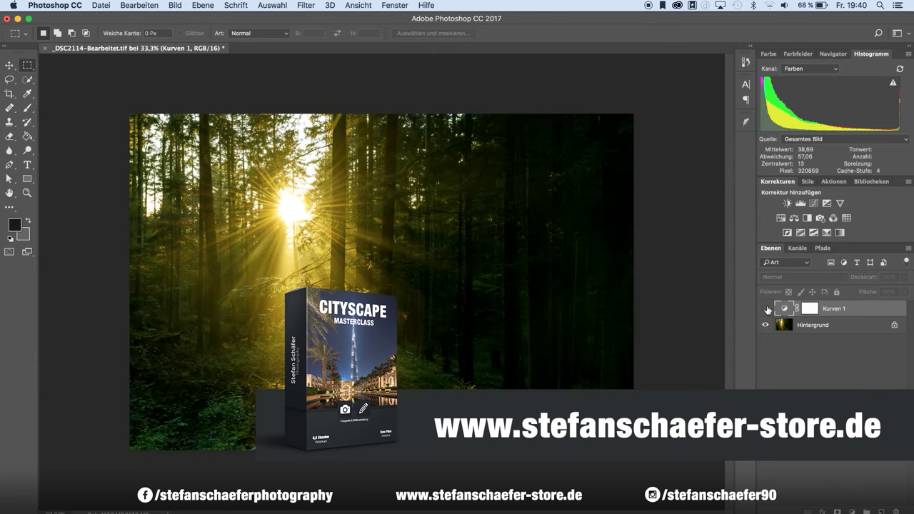
pyautogui.click(766, 308)
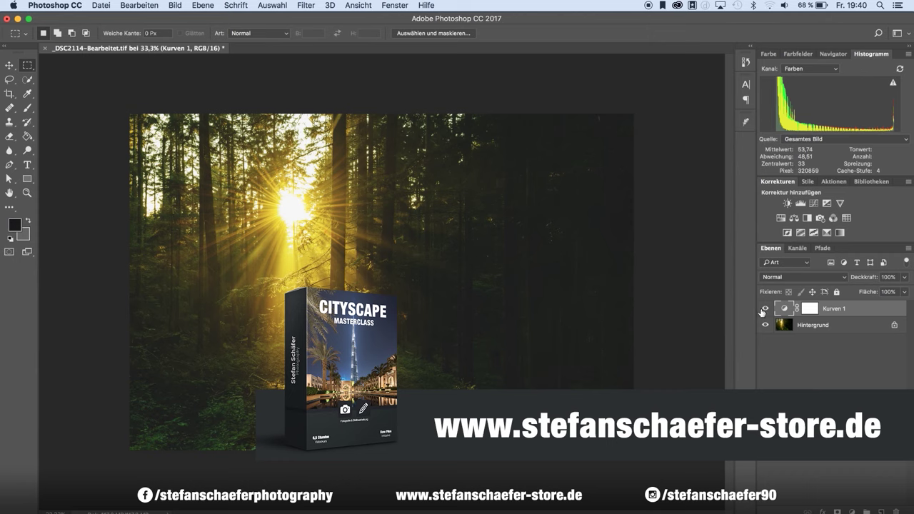
pyautogui.click(765, 308)
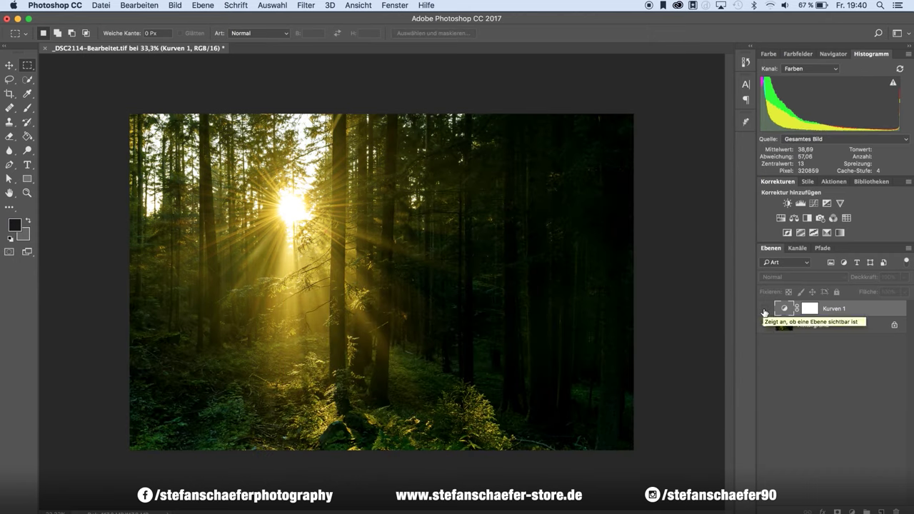
pyautogui.click(765, 311)
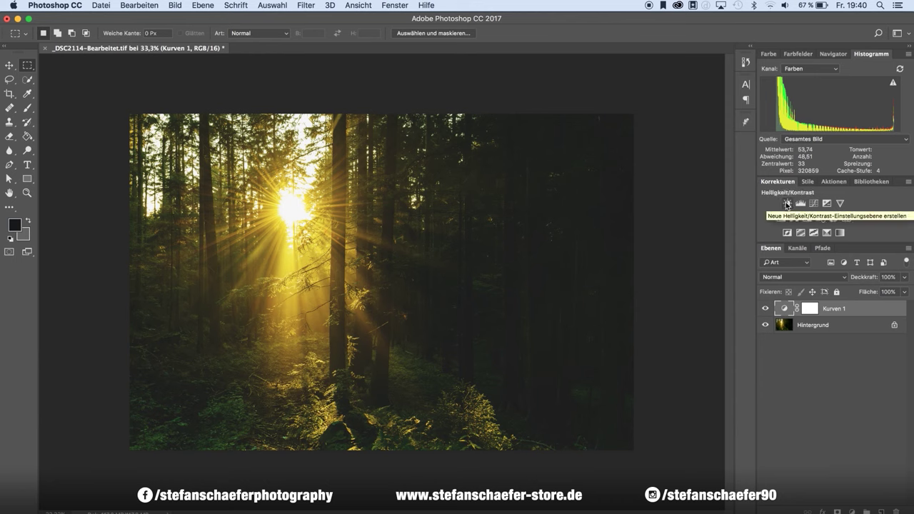
# Add Helligkeit/Kontrast 1 with contrast 11, then Alt-click the Hintergrund eye to compare
pyautogui.click(785, 204)
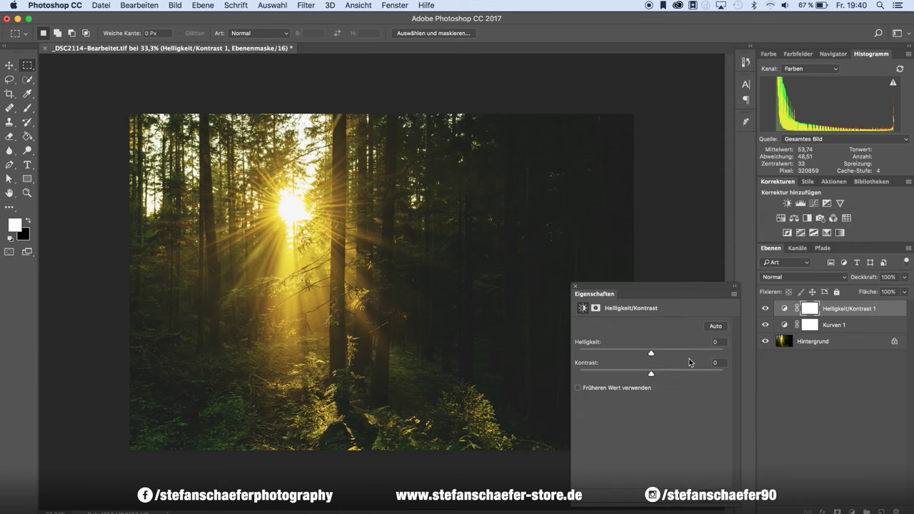
pyautogui.moveTo(650, 374); pyautogui.dragTo(659, 372)
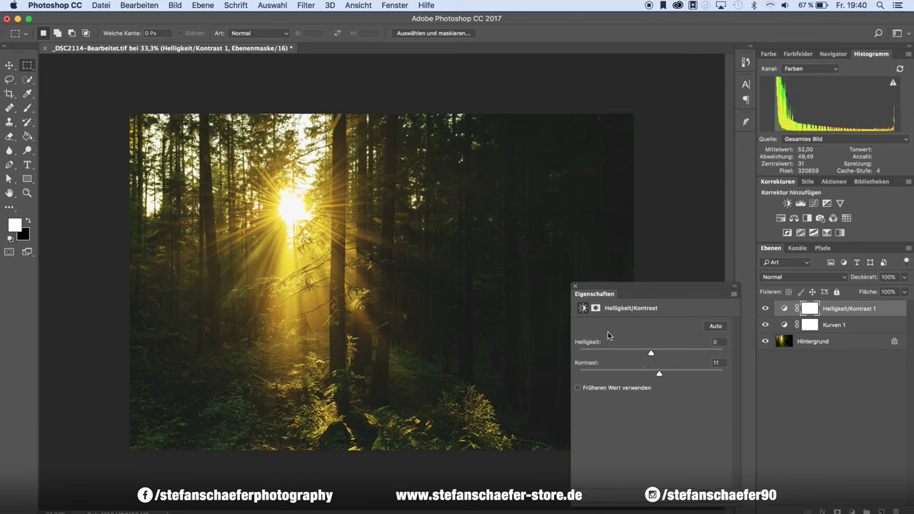
pyautogui.click(575, 288)
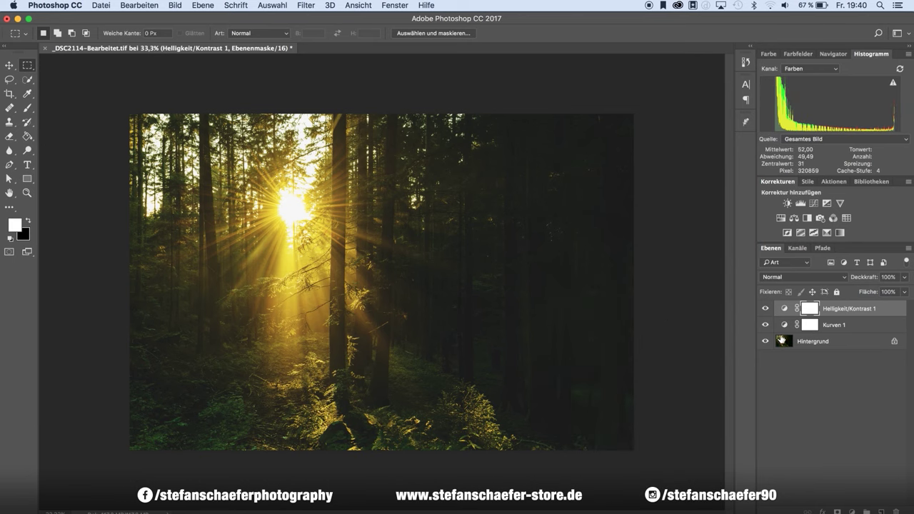
pyautogui.keyDown('alt'); pyautogui.click(765, 343); pyautogui.keyUp('alt')
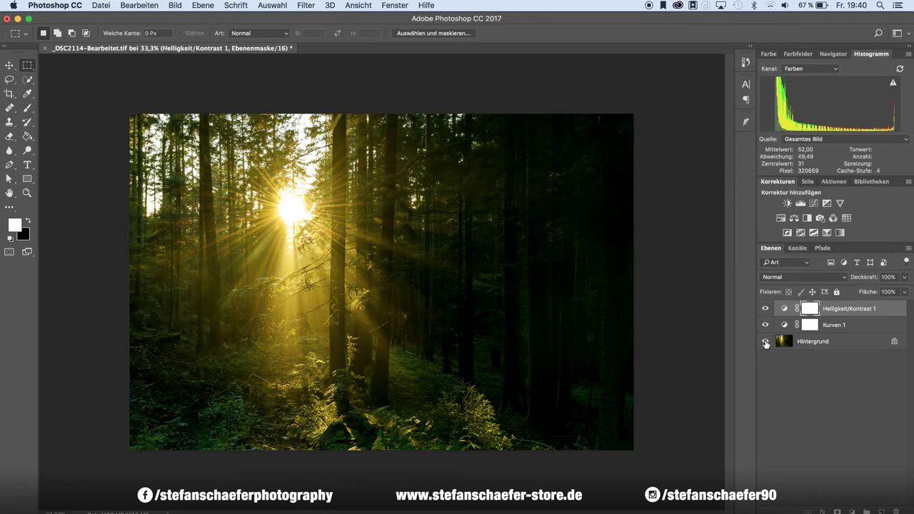
pyautogui.keyDown('alt'); pyautogui.click(765, 343); pyautogui.keyUp('alt')
pyautogui.keyDown('alt'); pyautogui.click(765, 343); pyautogui.keyUp('alt')
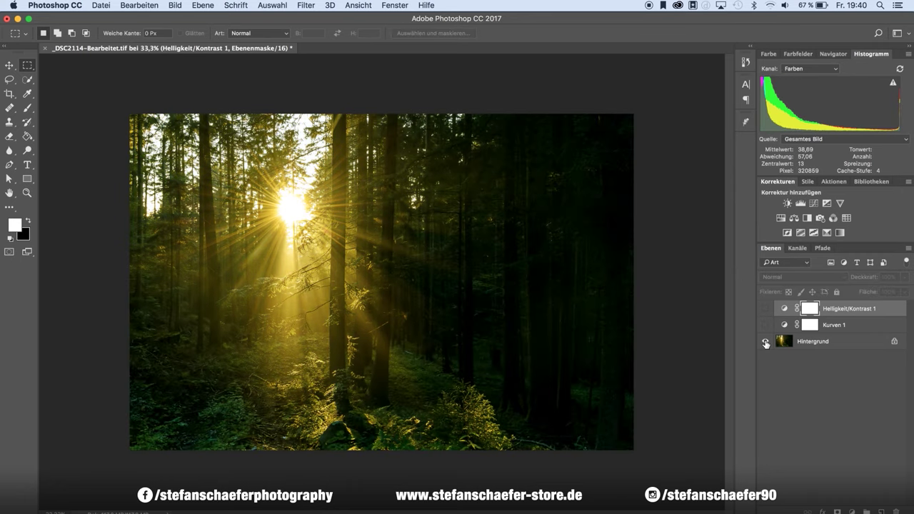
pyautogui.keyDown('alt'); pyautogui.click(765, 342); pyautogui.keyUp('alt')
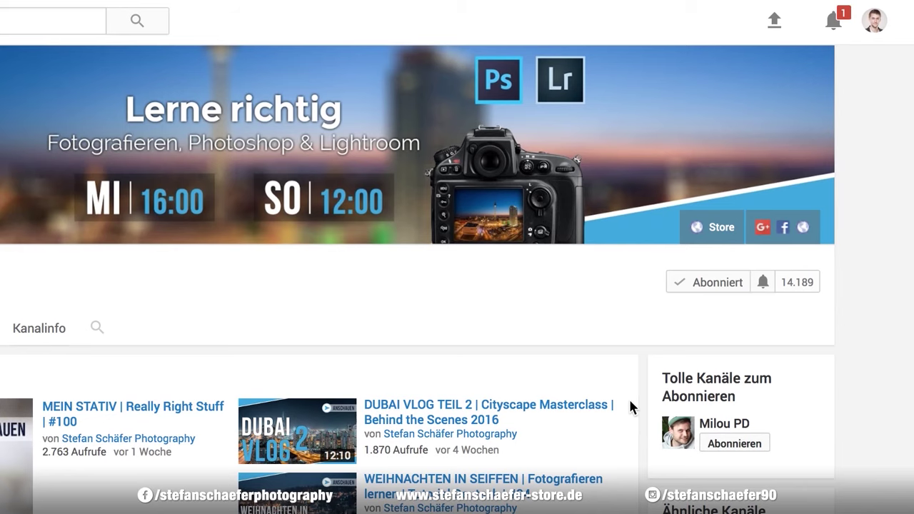
# Enable all notifications for the subscribed photography channel and save the setting
pyautogui.click(762, 284)
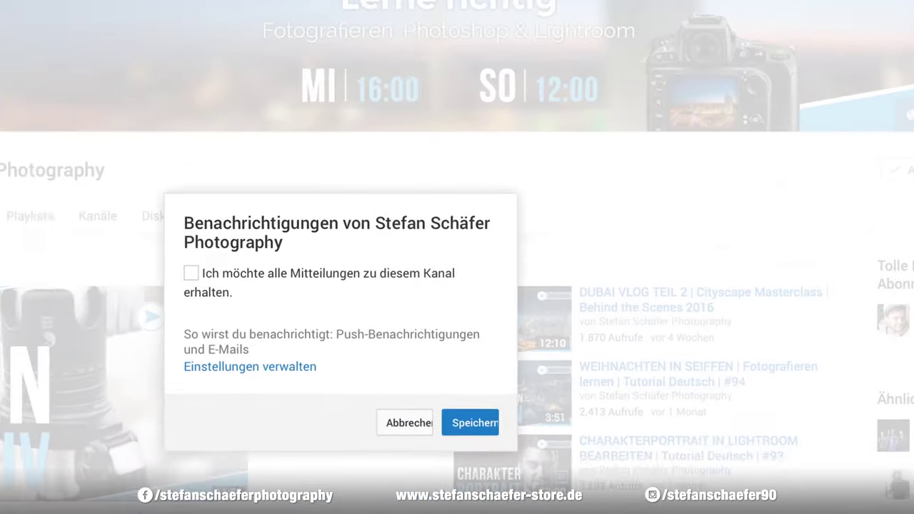
pyautogui.click(280, 226)
pyautogui.click(554, 374)
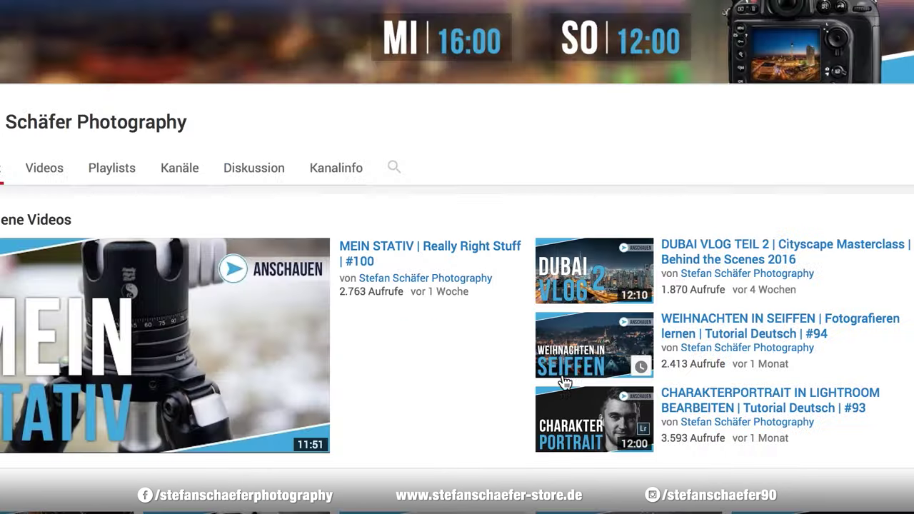